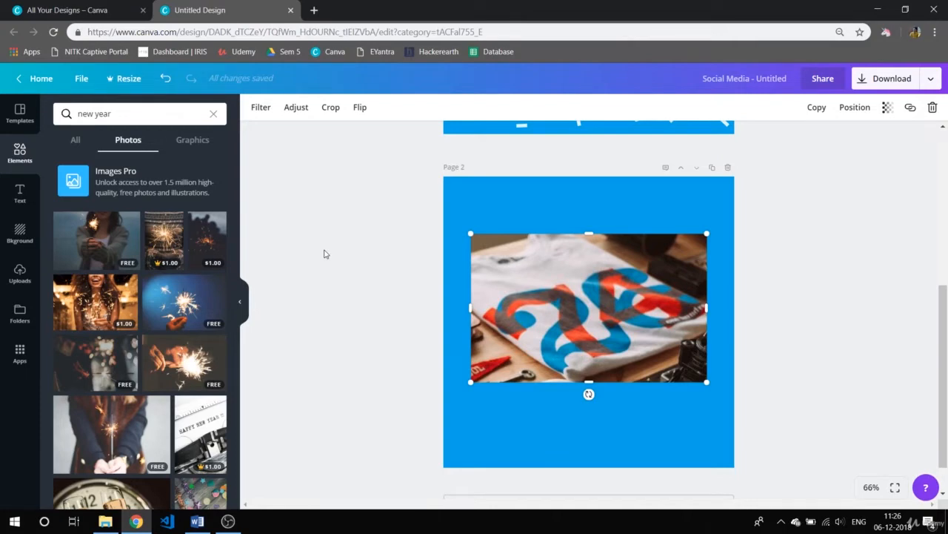
- Try the Solar, Nordic, Greyscale, Street and Festive filters on the page 2 photo, and set the filter back to None
left_click(324, 255)
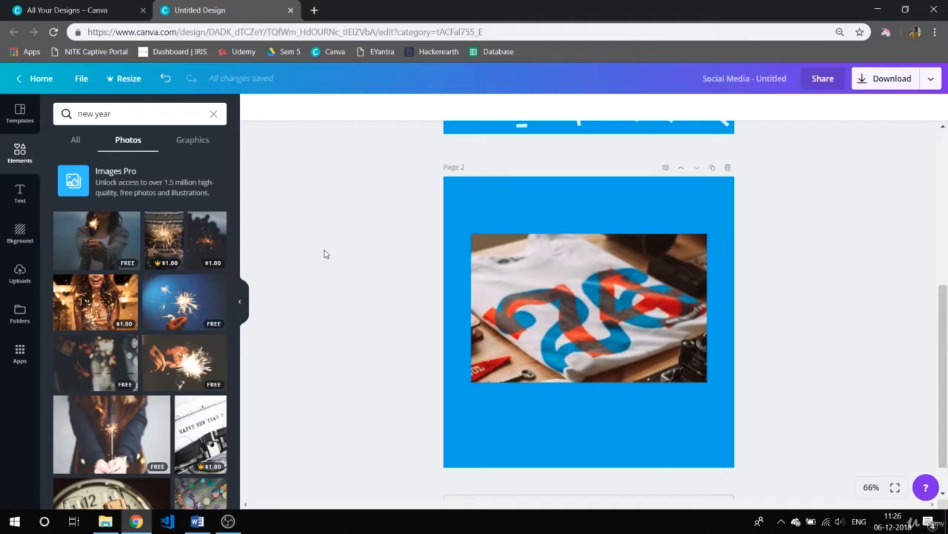
left_click(537, 282)
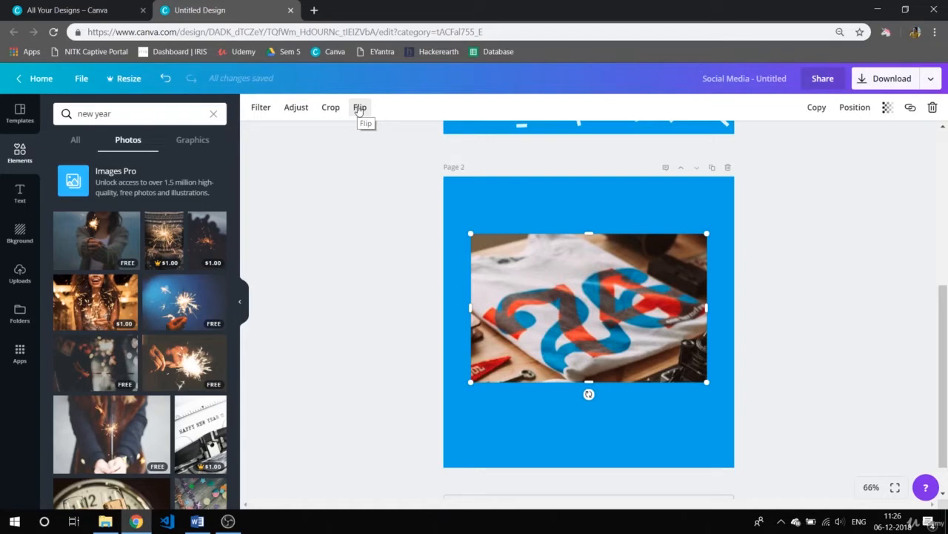
left_click(261, 108)
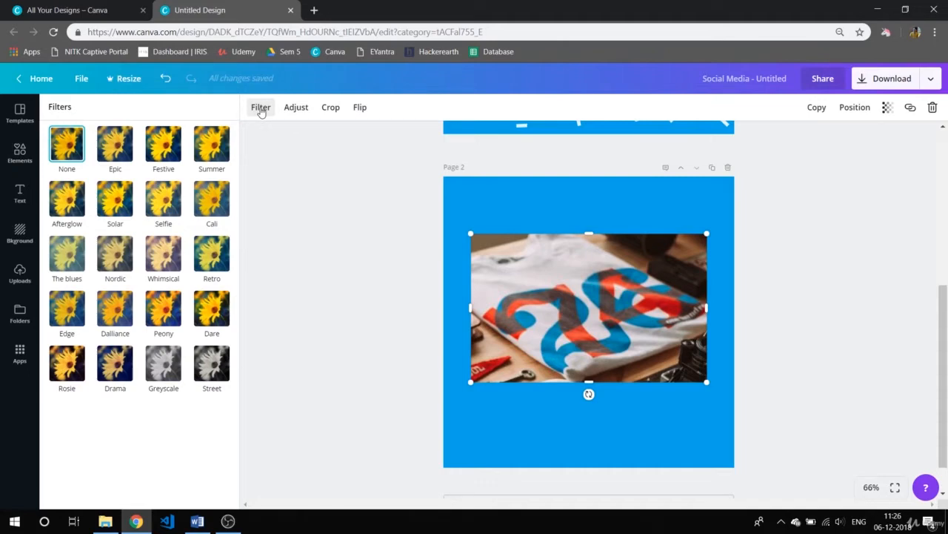
left_click(115, 214)
left_click(116, 257)
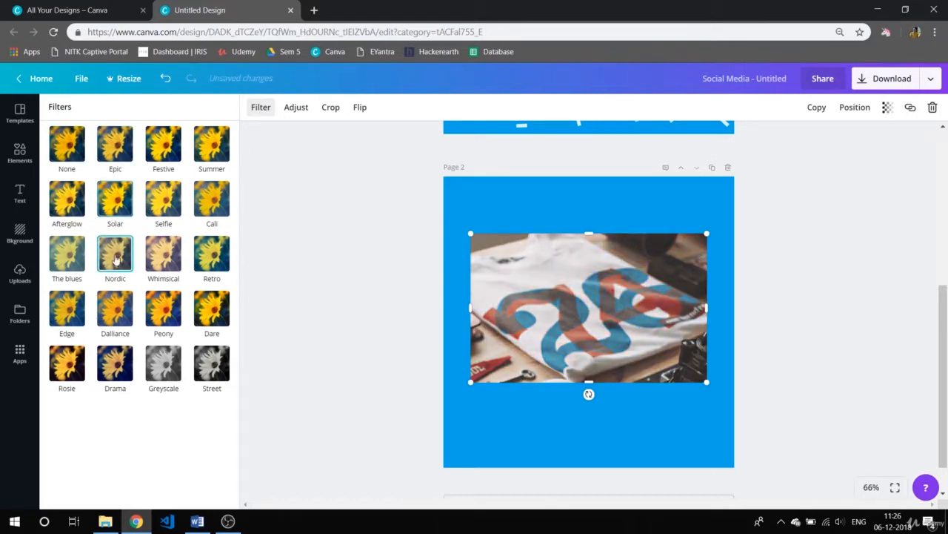
left_click(162, 371)
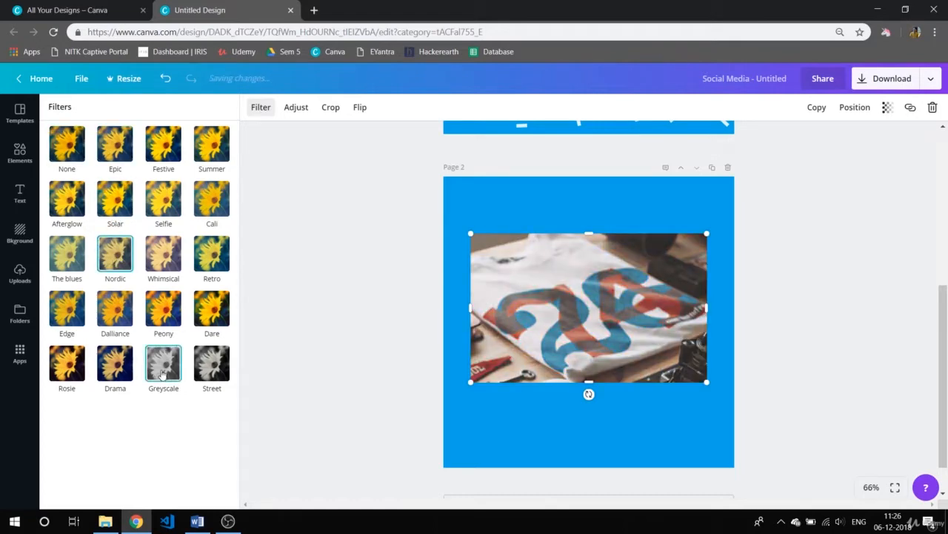
left_click(207, 375)
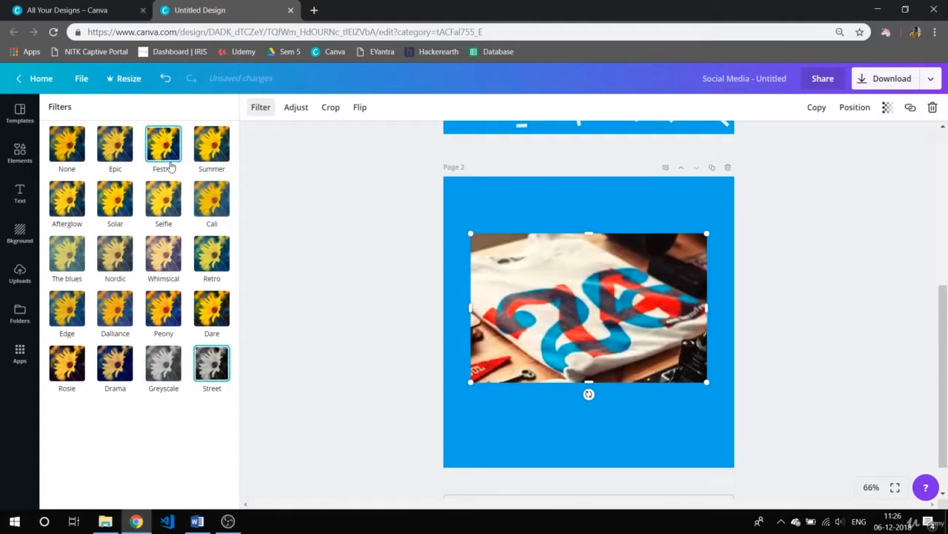
left_click(73, 153)
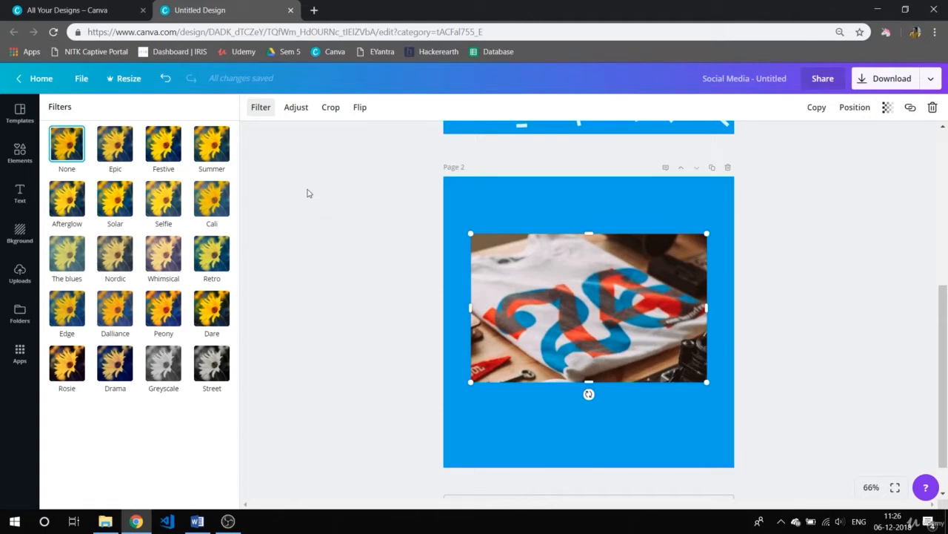
- Adjust the photo to brightness 34, contrast -48, saturation 100, tint -2, blur -5, X-Process 0 and vignette 100
left_click(296, 107)
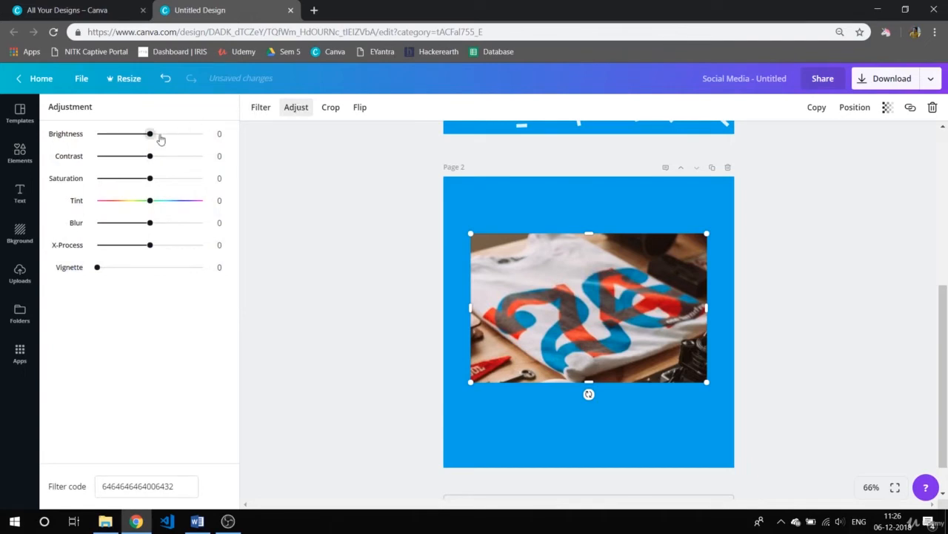
left_click_drag(152, 139, 288, 169)
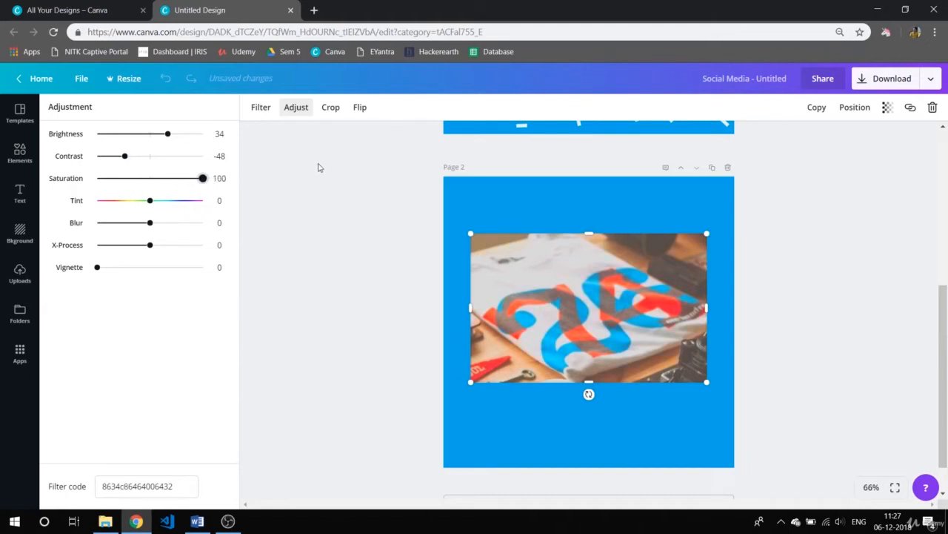
left_click_drag(151, 202, 103, 210)
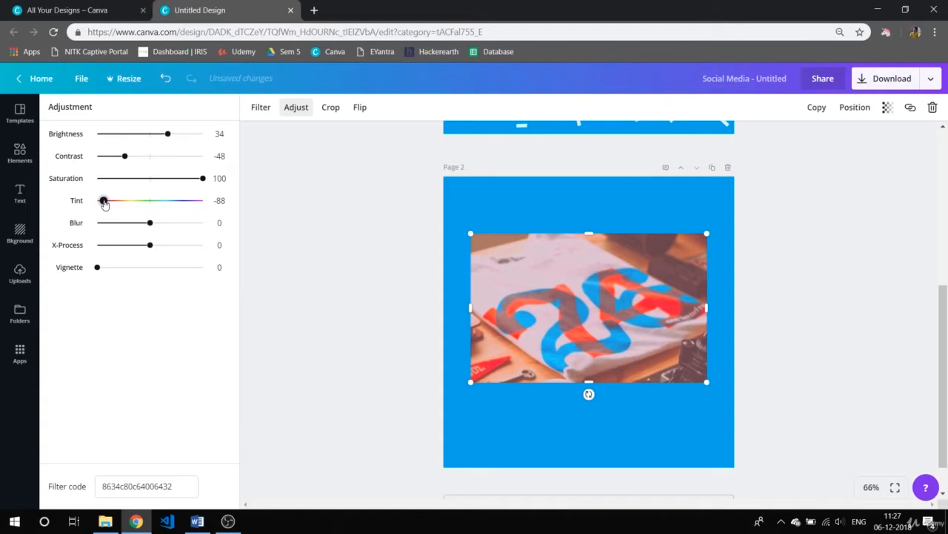
left_click_drag(104, 203, 150, 215)
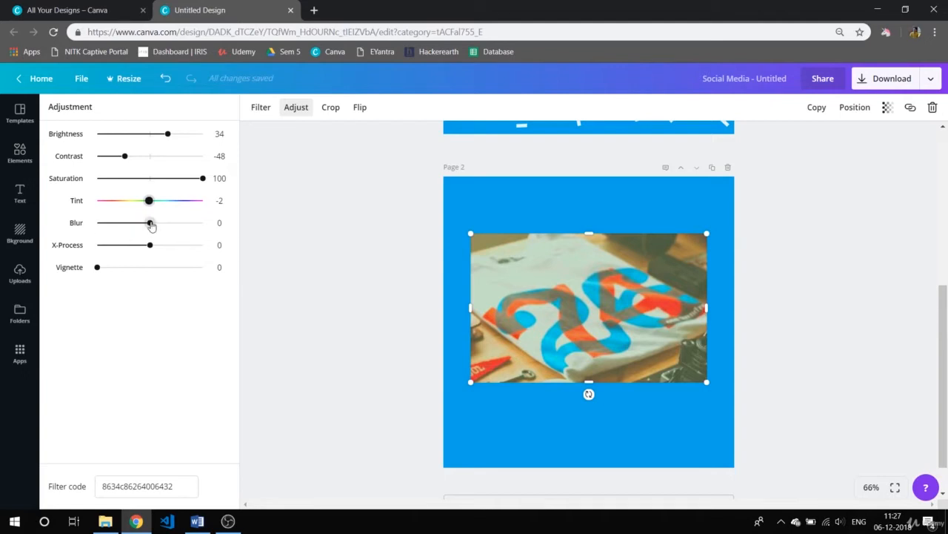
mouse_move(152, 225)
left_mouse_down()
mouse_move(210, 219)
mouse_move(96, 232)
mouse_move(163, 234)
mouse_move(148, 232)
left_mouse_up()
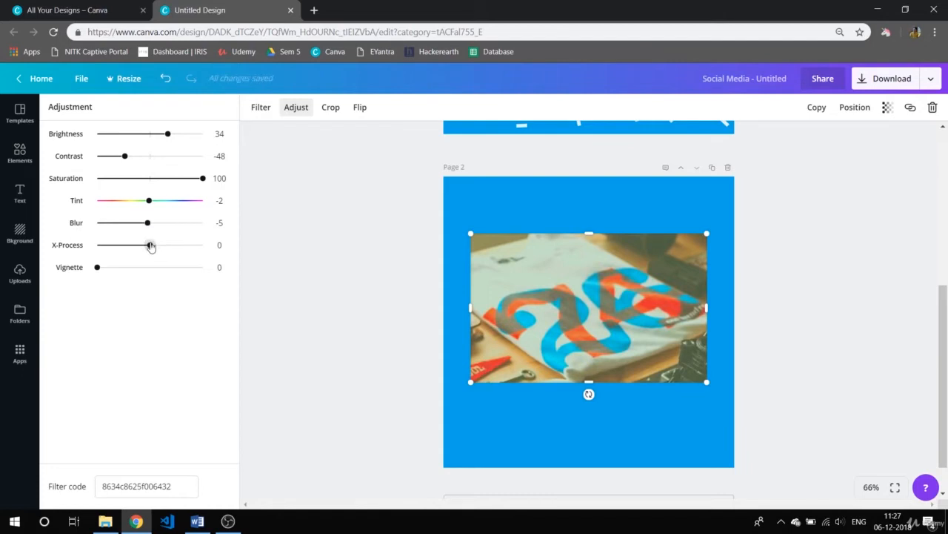
mouse_move(151, 246)
left_mouse_down()
mouse_move(233, 235)
mouse_move(103, 249)
mouse_move(150, 247)
left_mouse_up()
left_click_drag(96, 268, 228, 264)
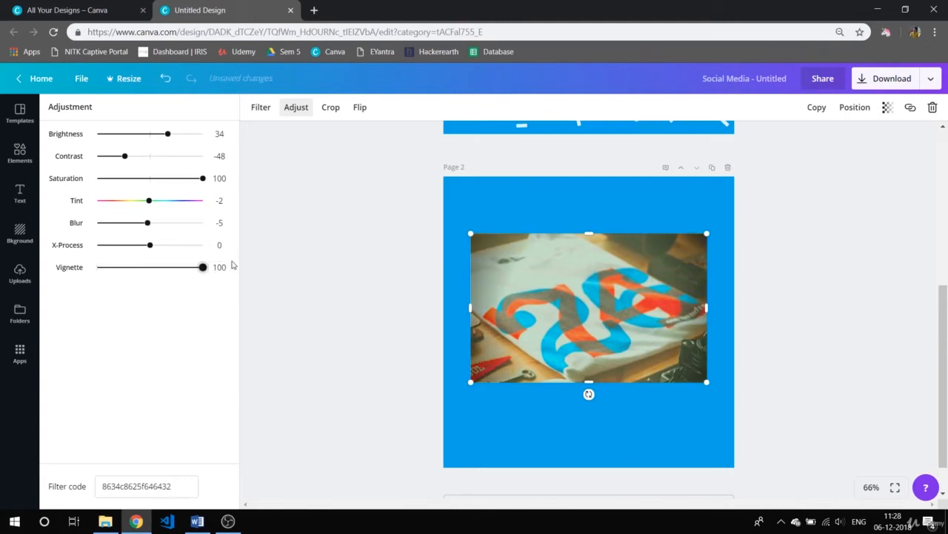
- Reset the photo's saturation and contrast to 0 and its brightness to 2, with the vignette at 100
left_click(148, 181)
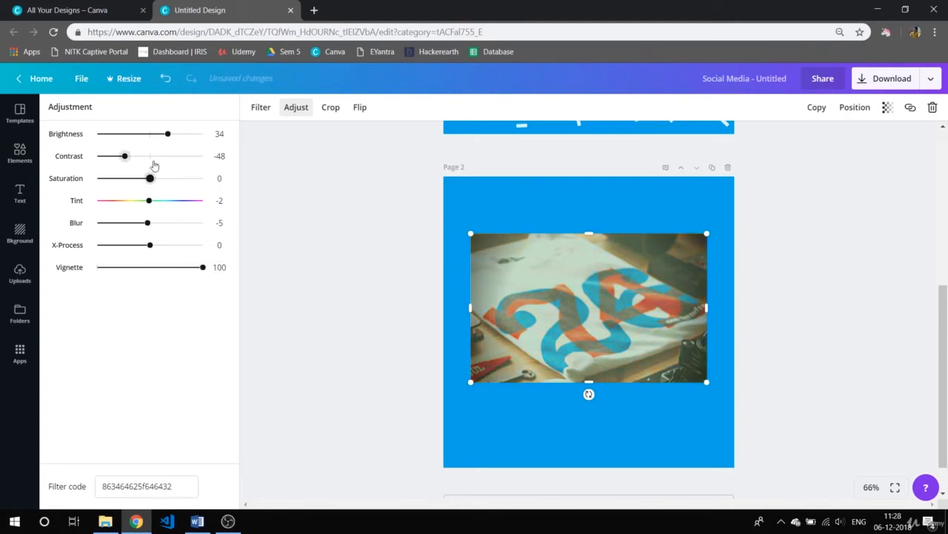
left_click(150, 156)
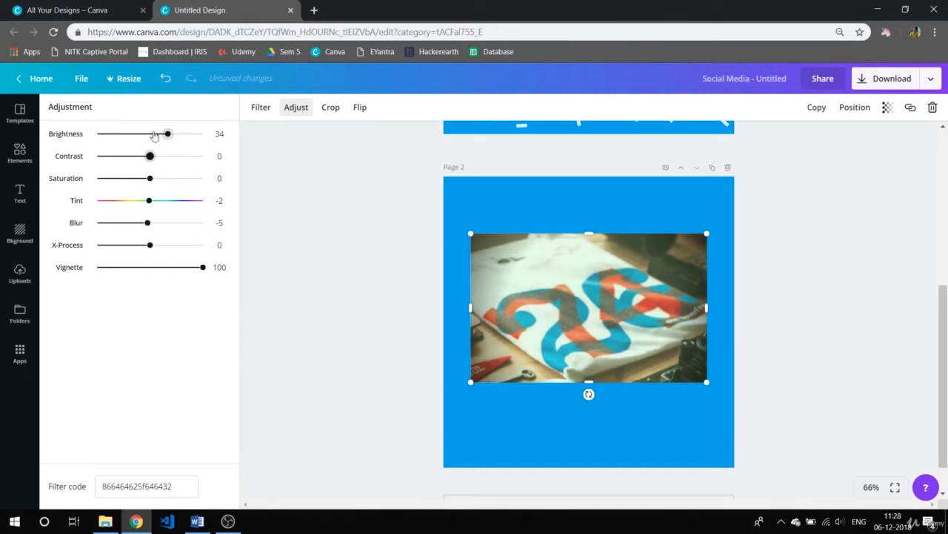
left_click(151, 135)
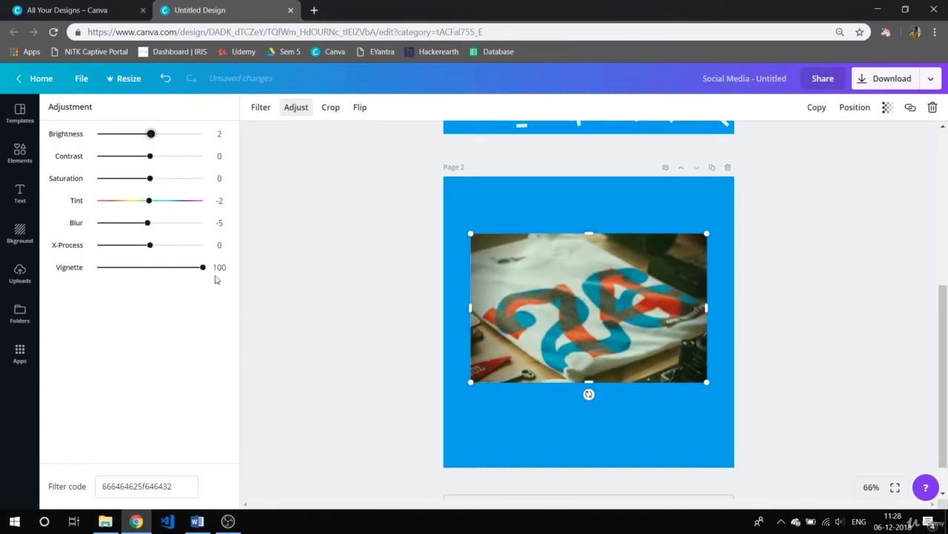
left_click_drag(206, 272, 262, 256)
- Set the photo's tint to 27, contrast to 40 and brightness to 55
left_click(165, 205)
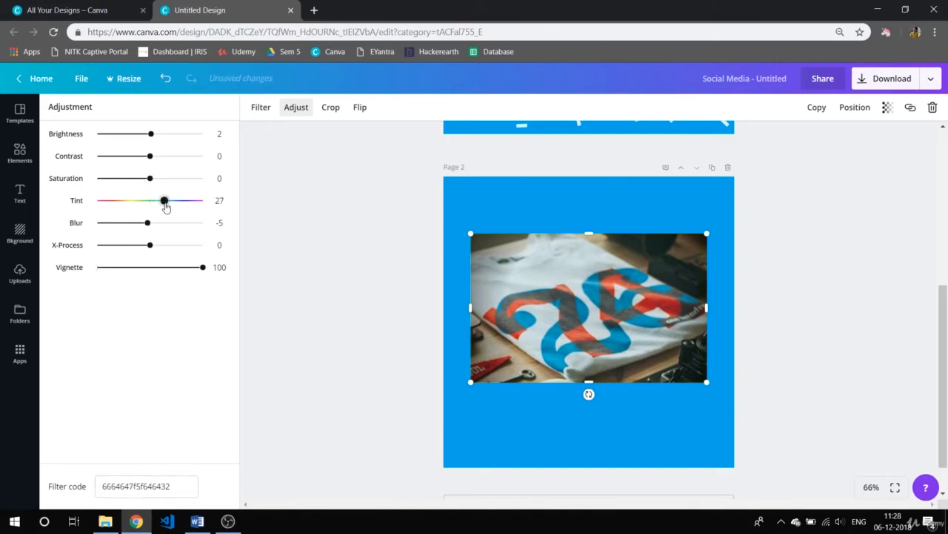
left_click(171, 156)
left_click(178, 133)
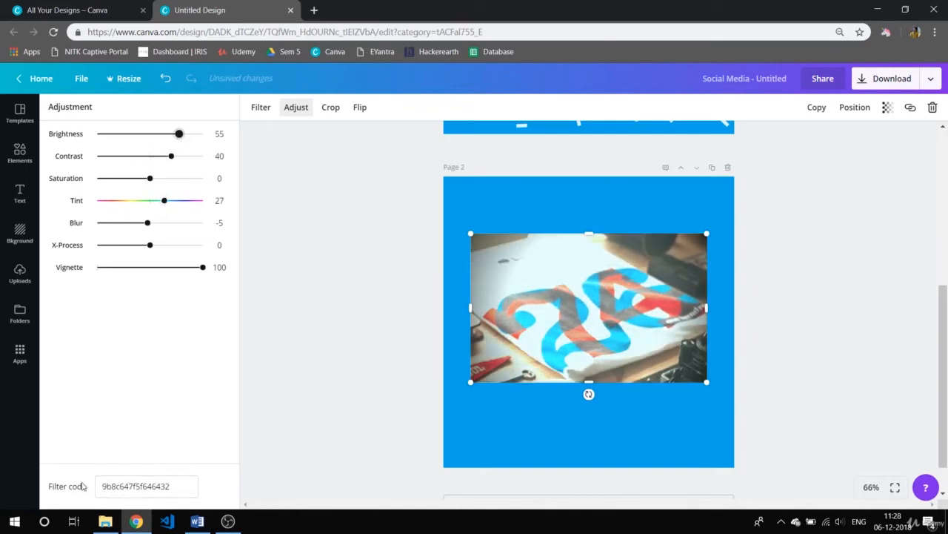
- Highlight the complete filter code that describes the photo's adjustments
left_click(143, 486)
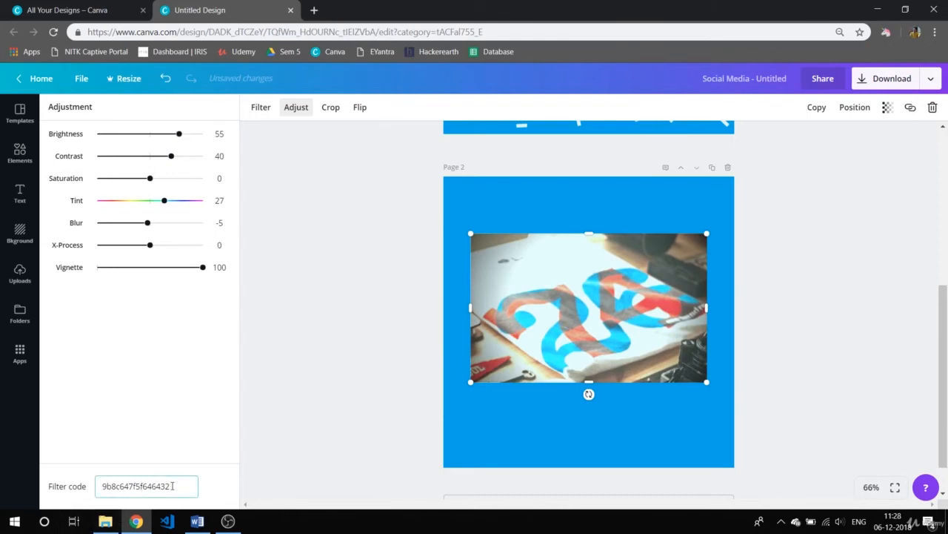
left_click_drag(179, 487, 73, 500)
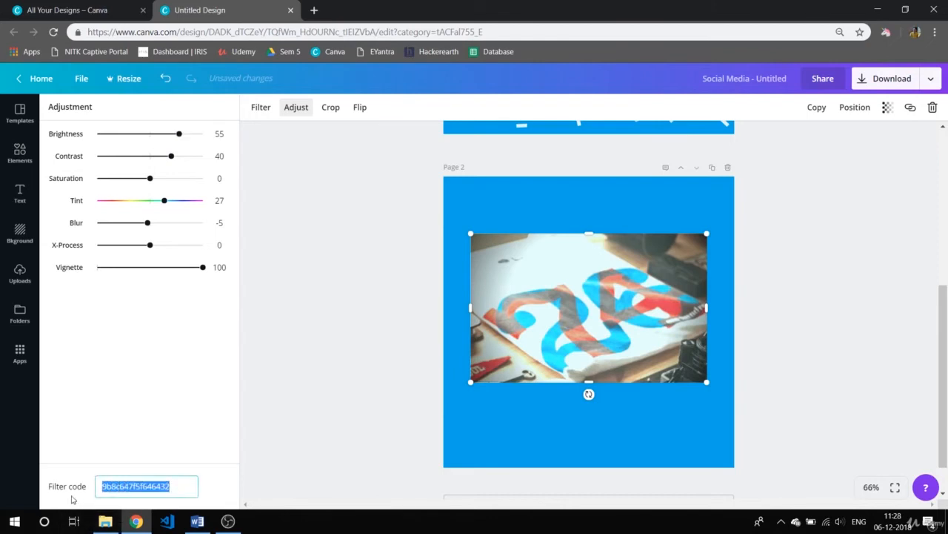
left_click(120, 325)
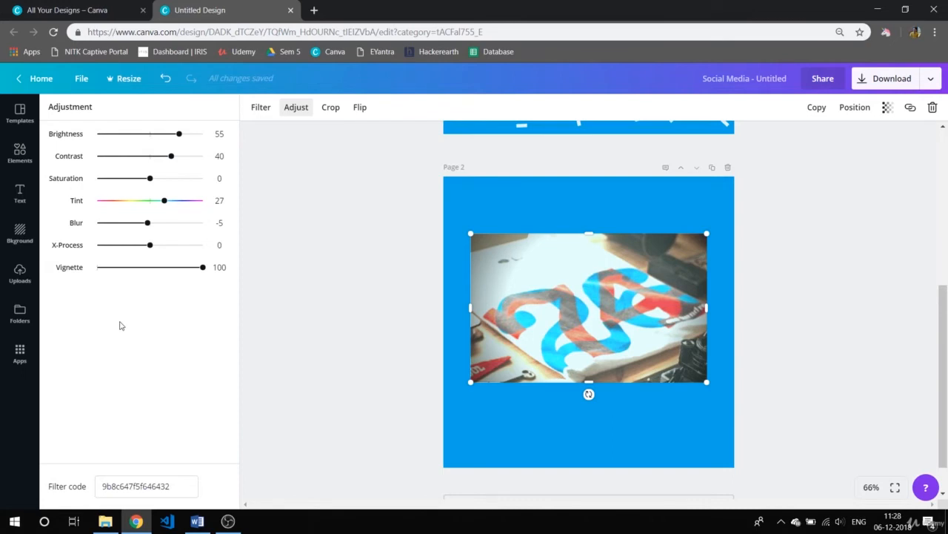
left_click_drag(182, 487, 96, 504)
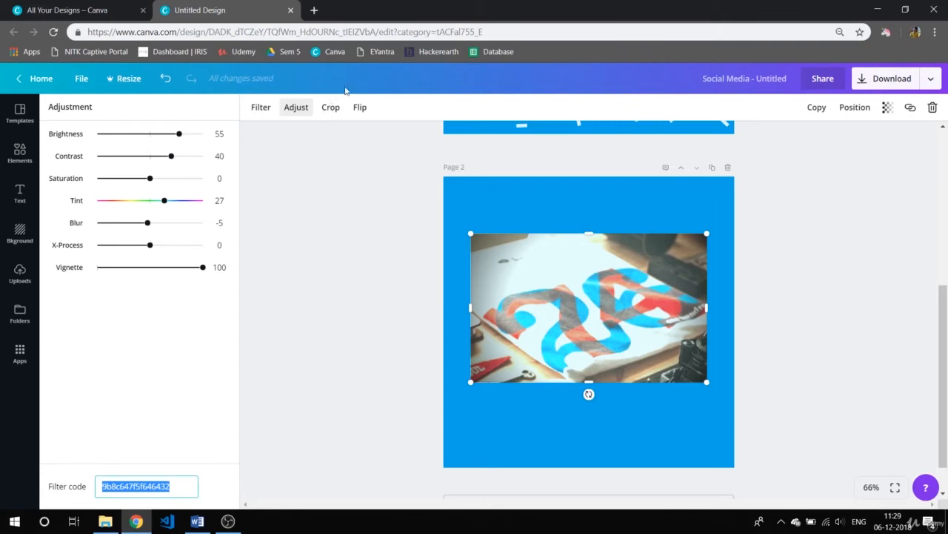
- Crop the photo to the book and Back to School pennant, extending the crop frame slightly upward and downward
left_click(331, 106)
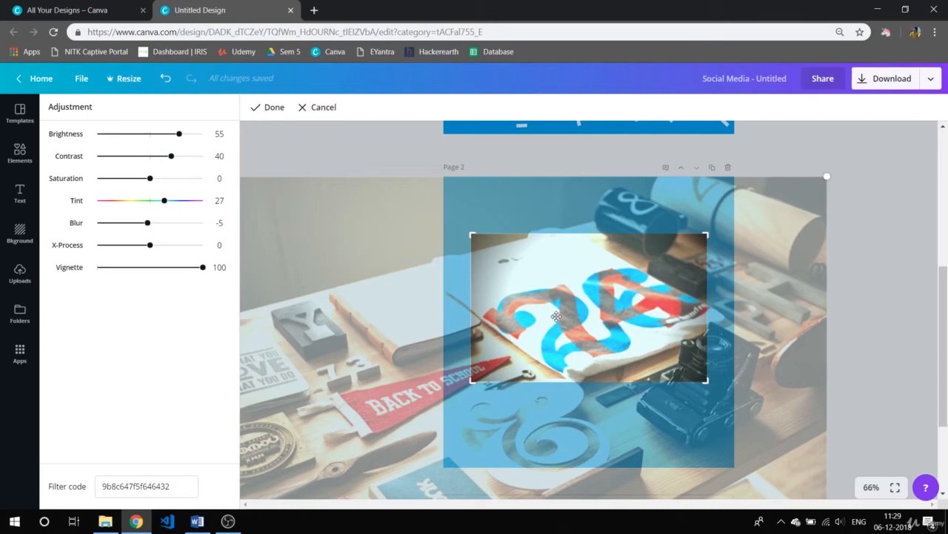
left_click_drag(556, 317, 701, 255)
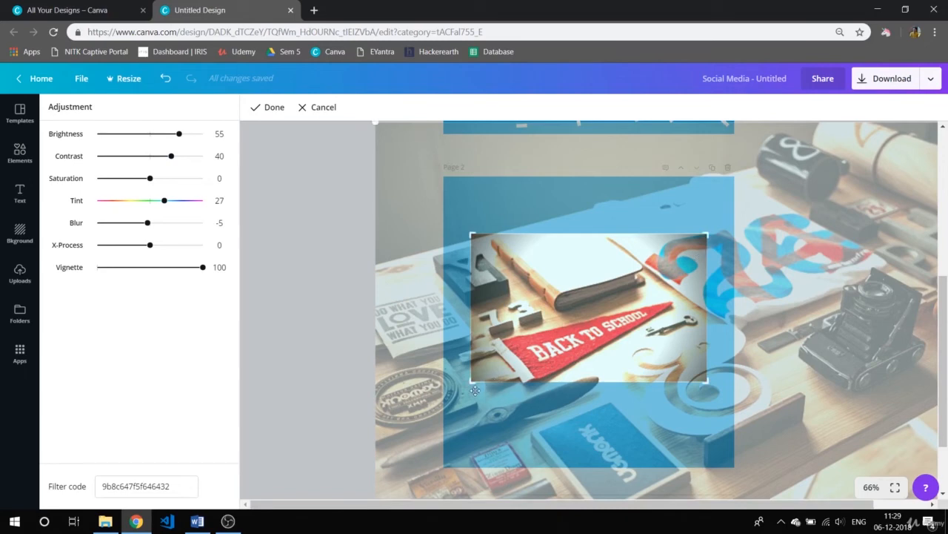
left_click_drag(473, 384, 470, 396)
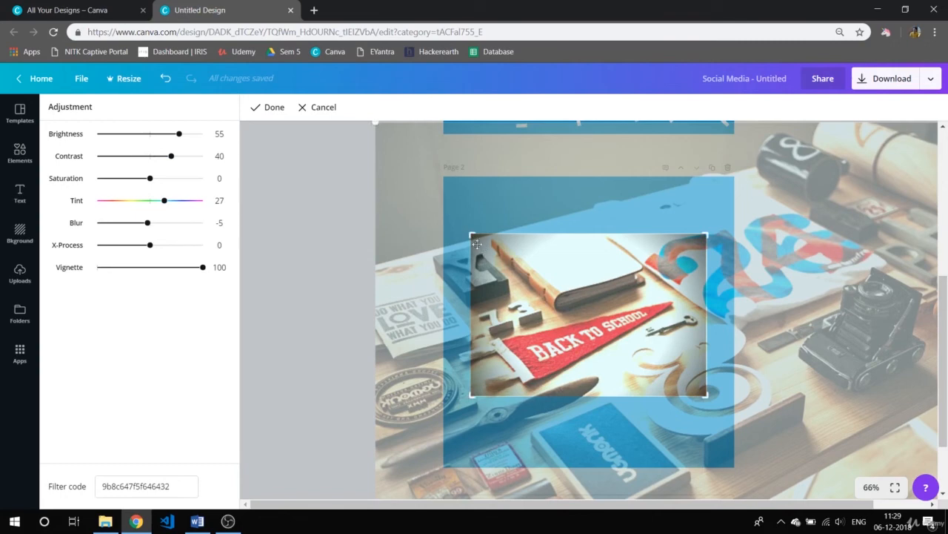
left_click_drag(473, 235, 472, 222)
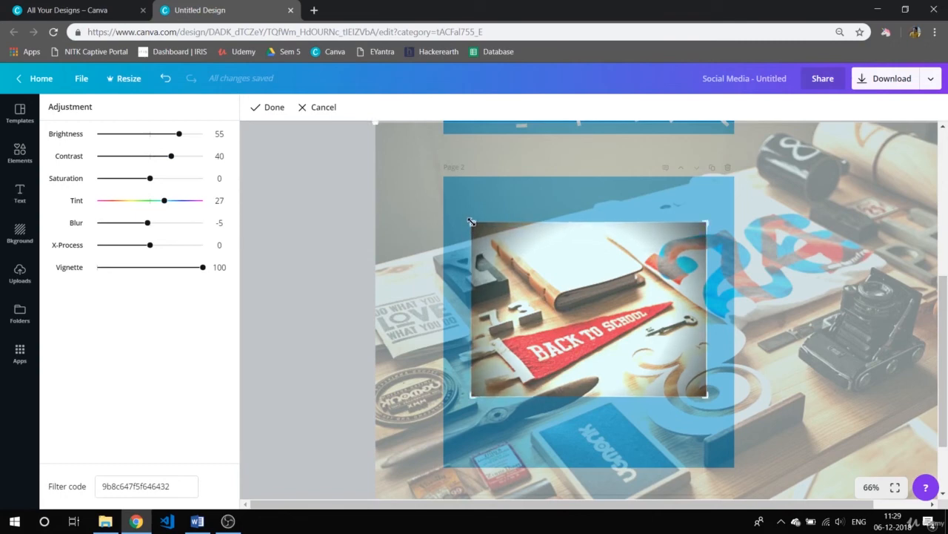
left_click(256, 109)
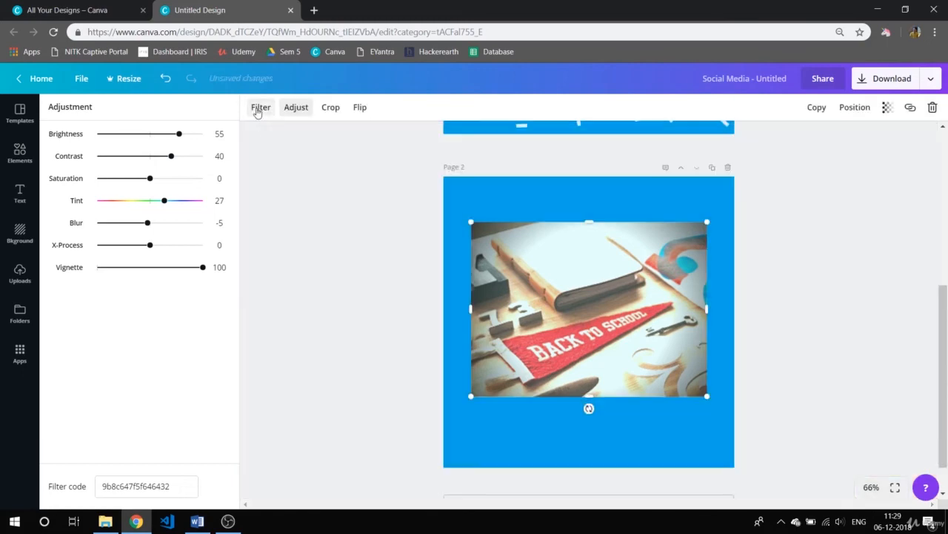
left_click(362, 407)
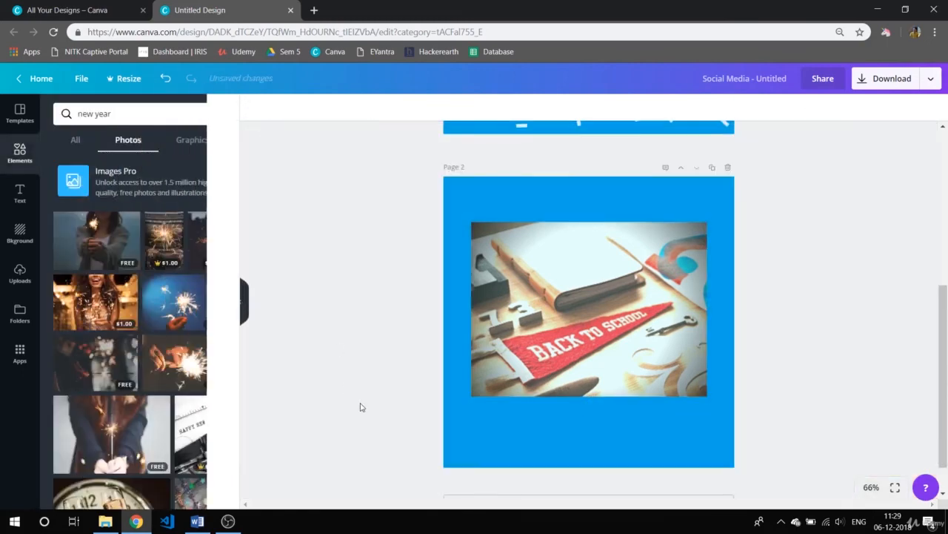
- Flip the cropped photo horizontally and vertically
left_click(594, 288)
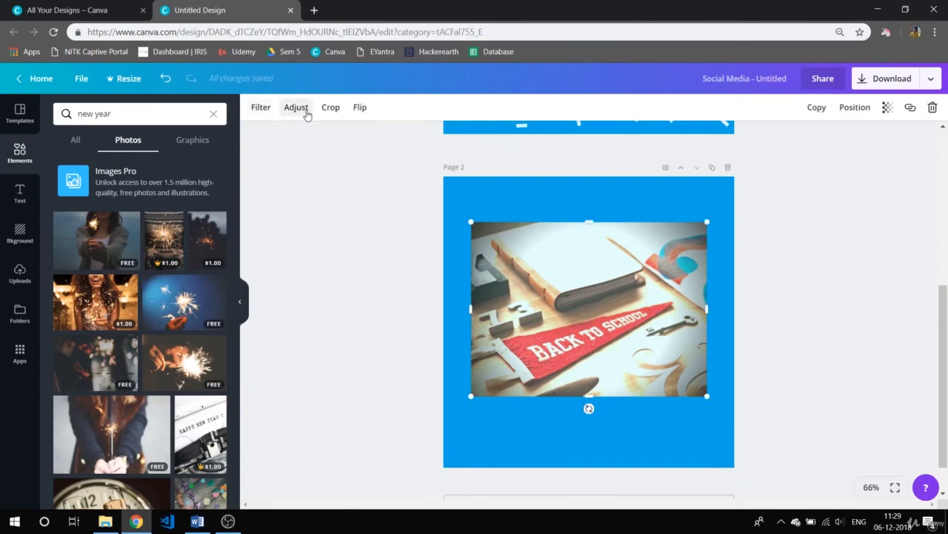
left_click(362, 111)
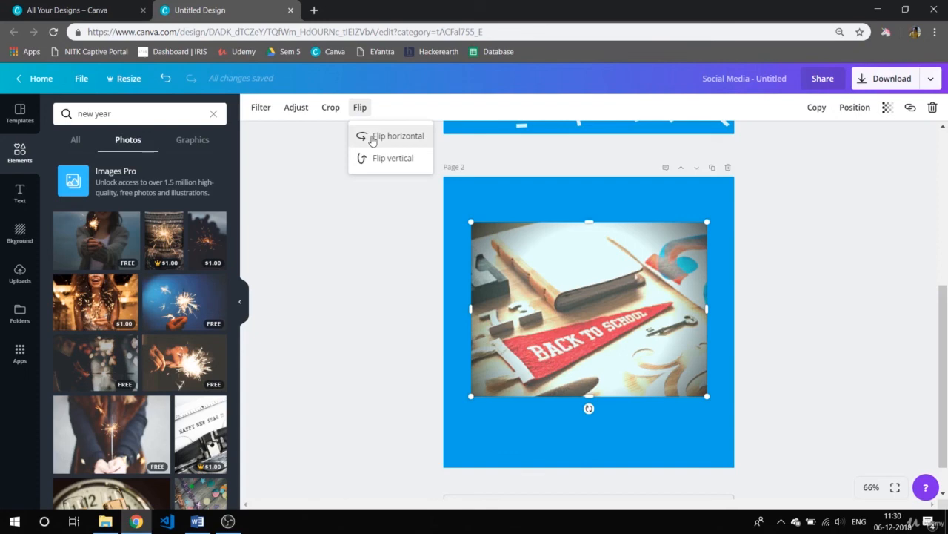
left_click(373, 141)
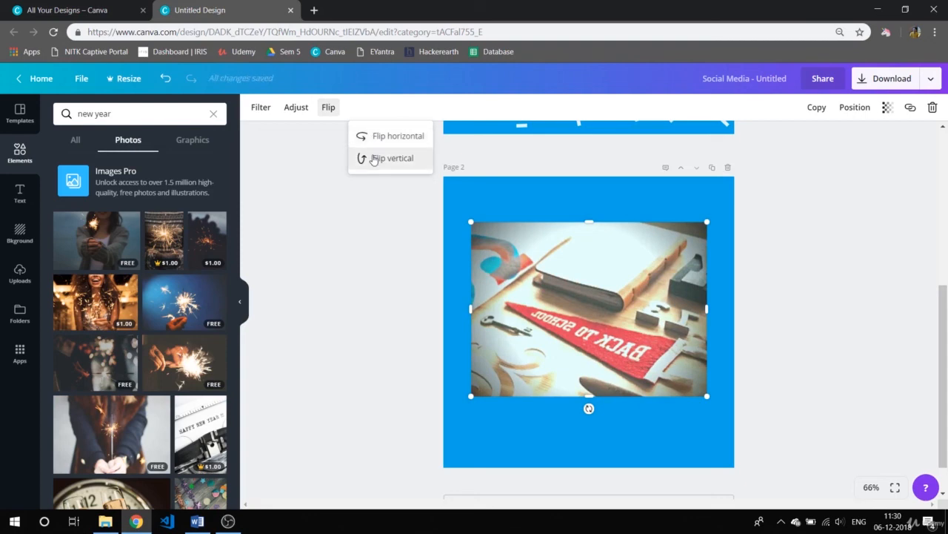
left_click(374, 158)
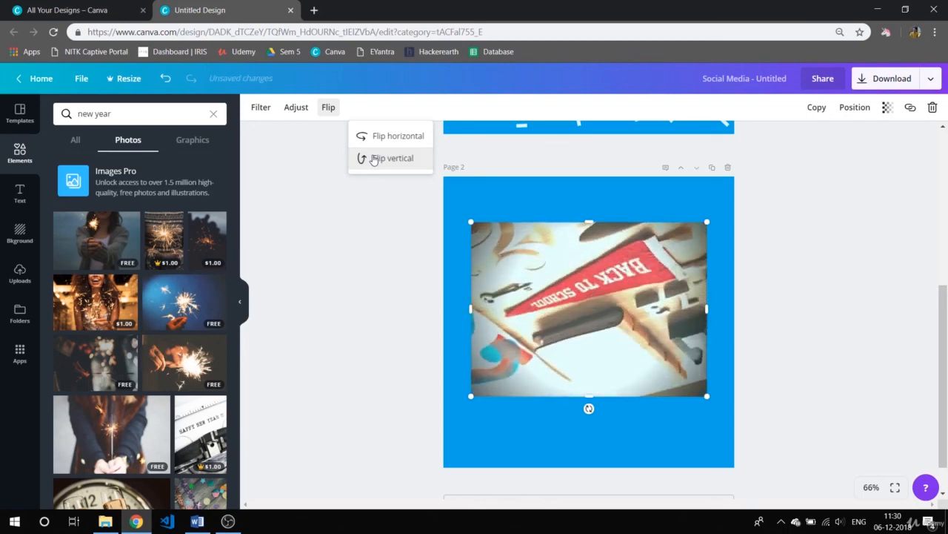
left_click(324, 293)
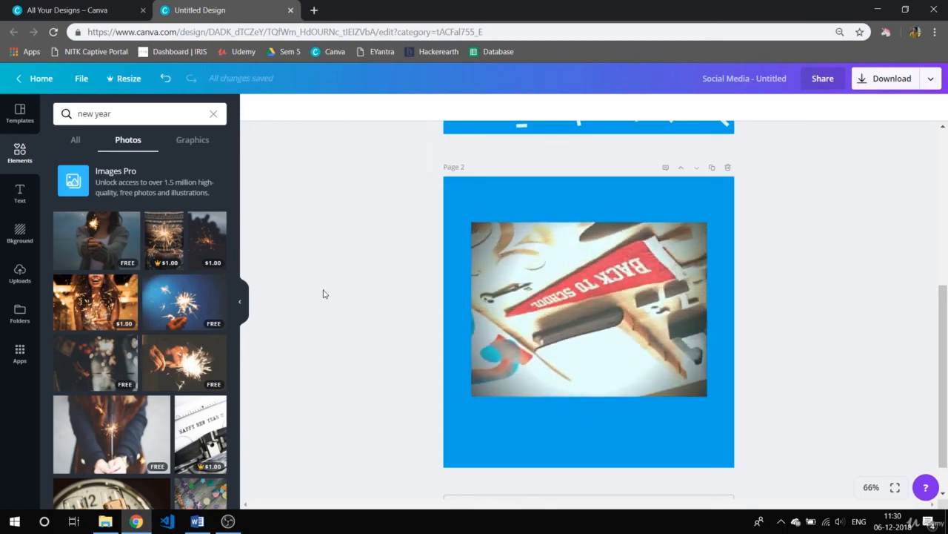
- Flip the photo vertically and horizontally again to restore its original orientation
left_click(543, 268)
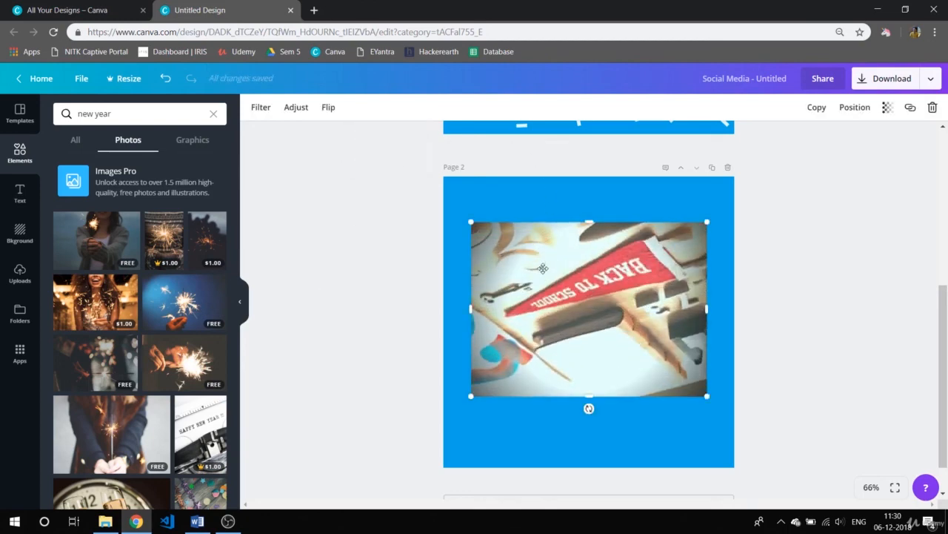
left_click(323, 108)
left_click(343, 157)
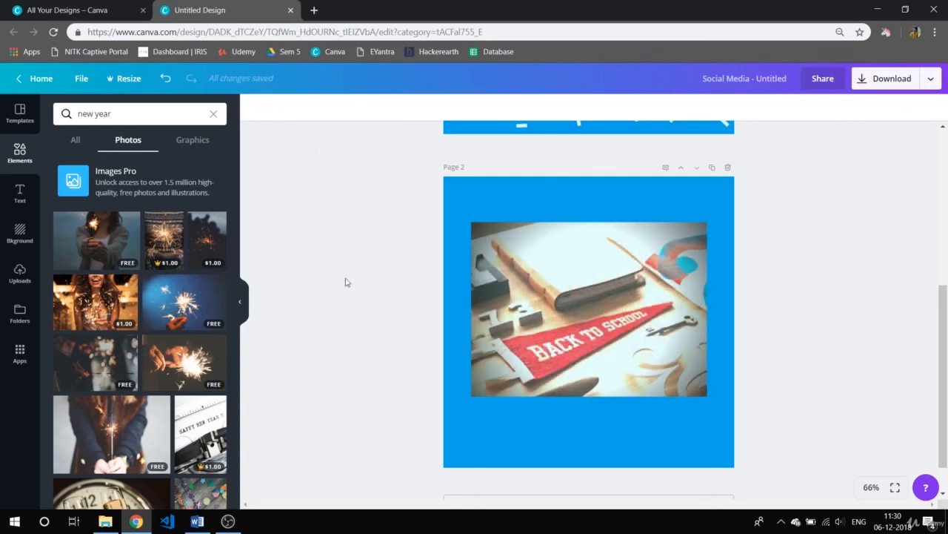